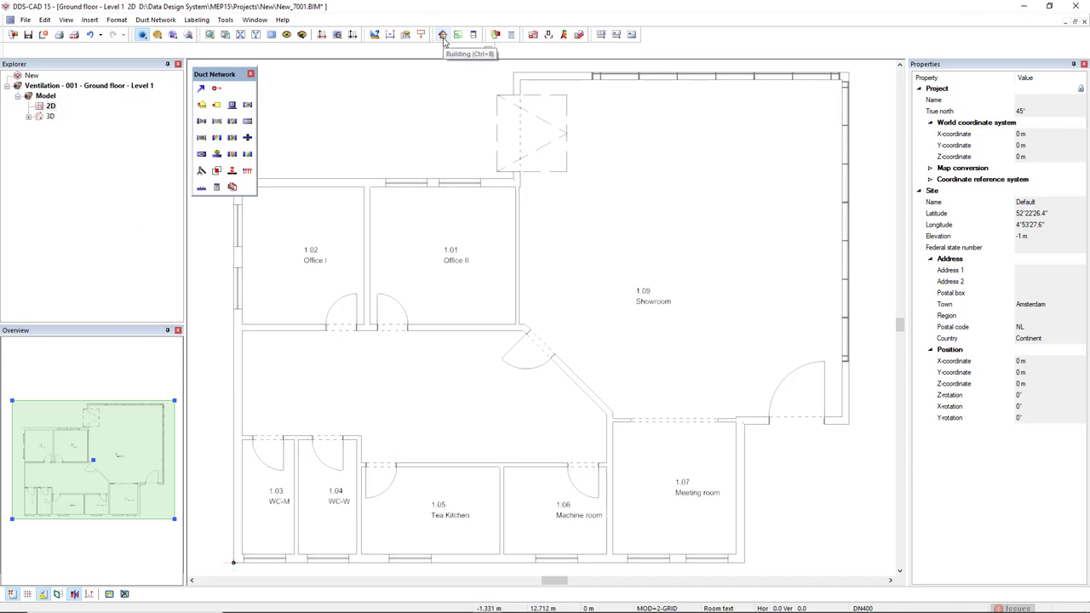
Step: Check the building's airflow requirements, then open Building Zones from the Building Model tools
click(442, 36)
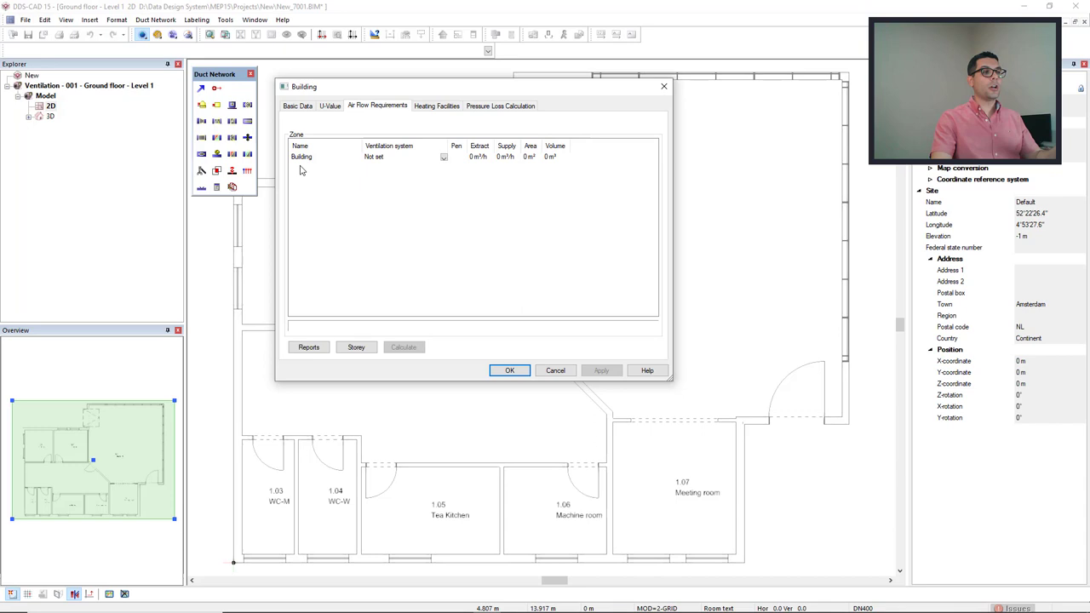
click(555, 370)
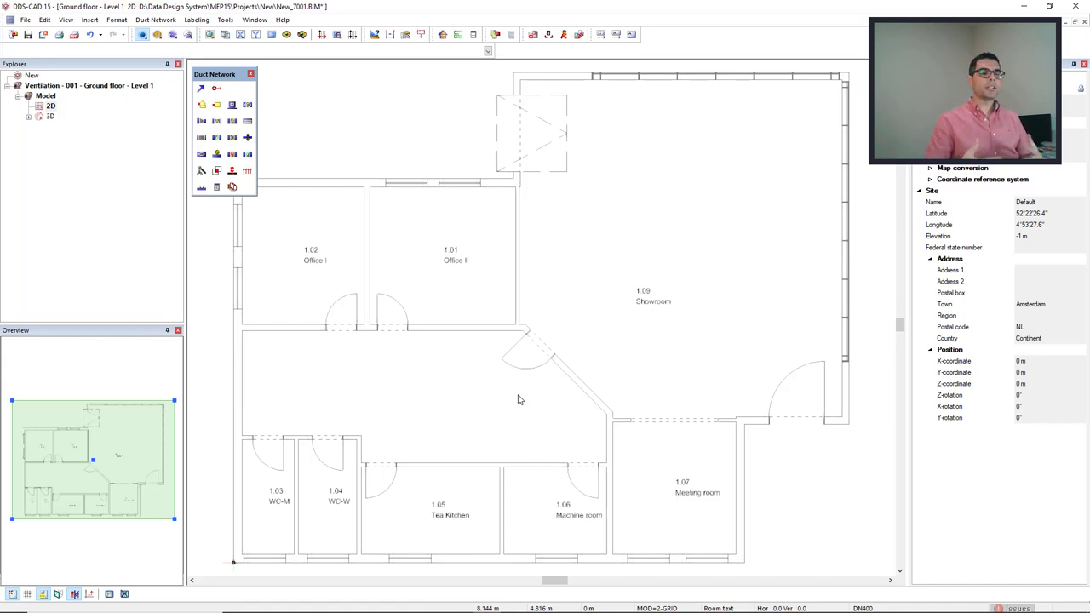
click(157, 35)
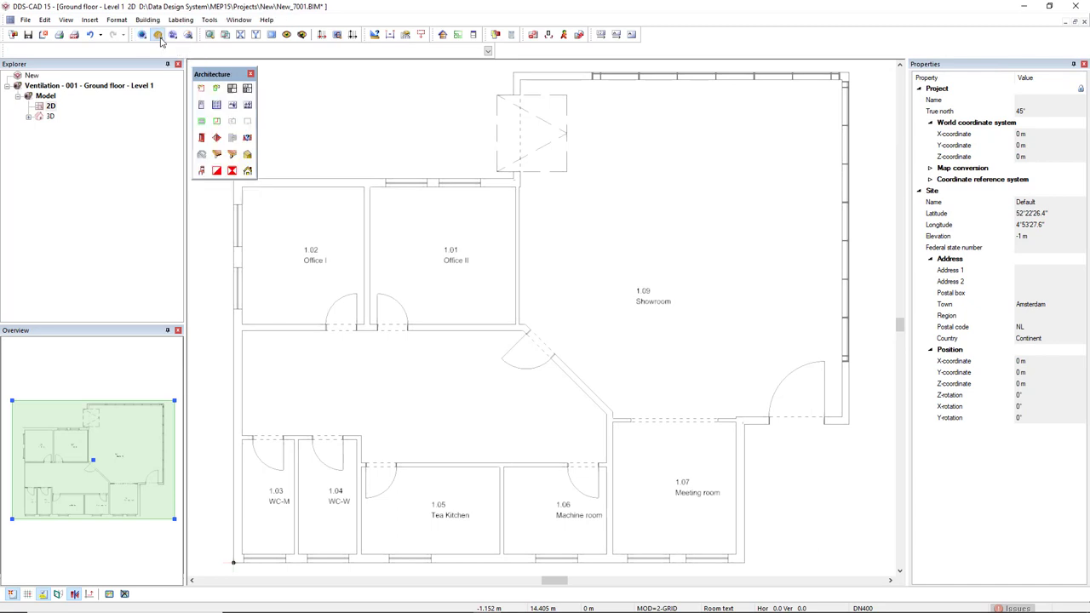
click(247, 89)
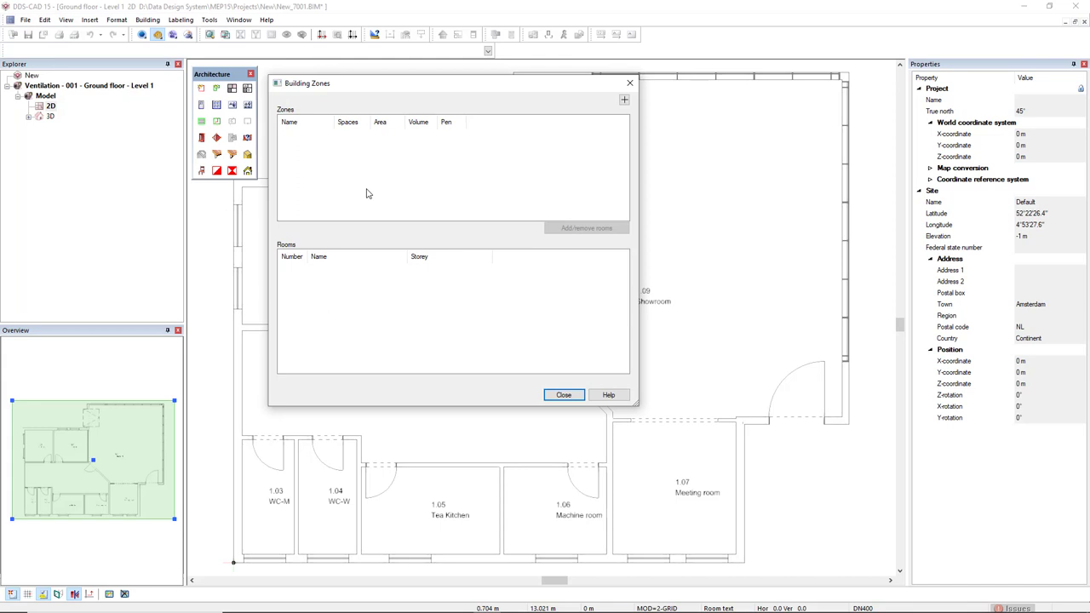
Step: Add a new building zone named 'groundfloor' and select its row
click(624, 100)
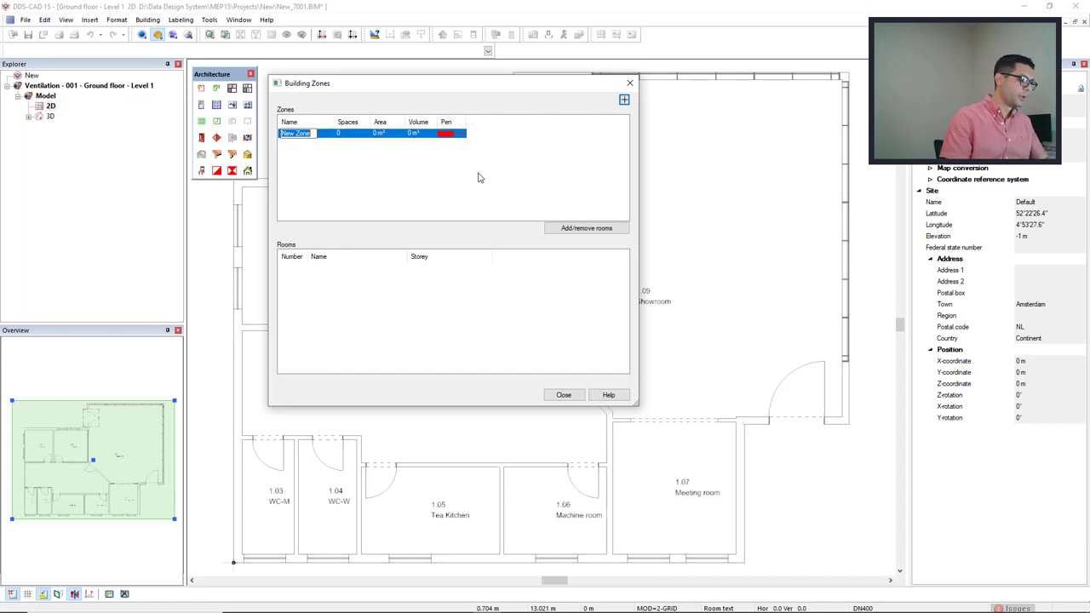
text(ground)
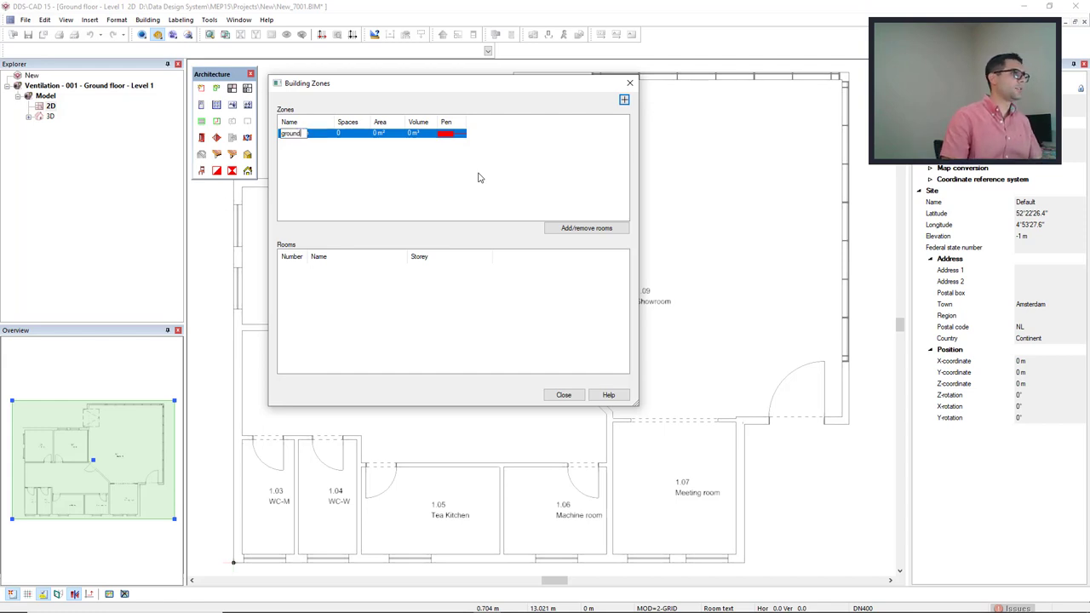
text(floor)
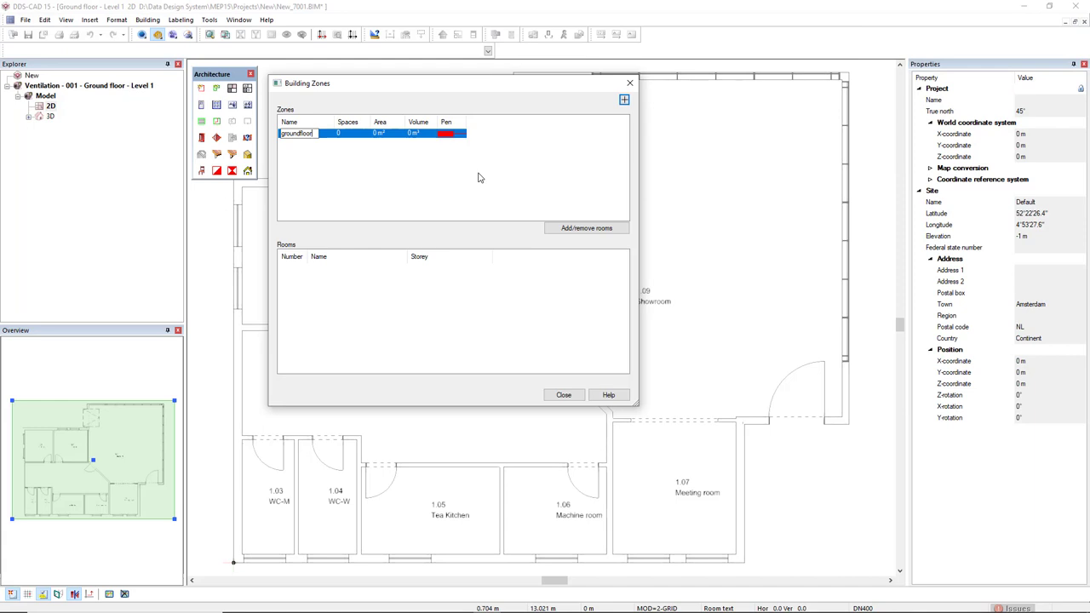
click(478, 177)
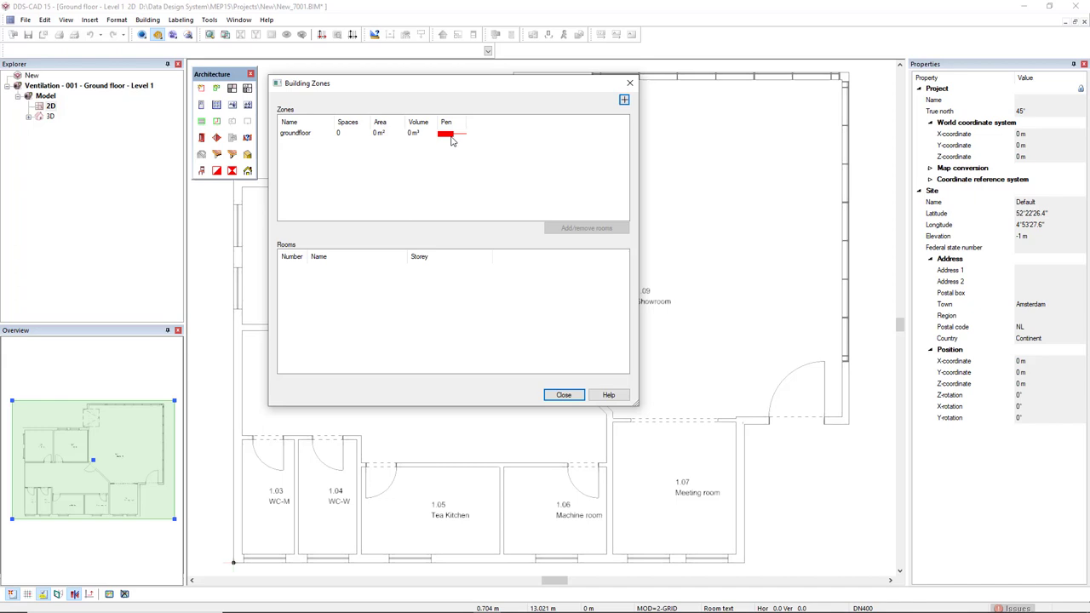
click(304, 135)
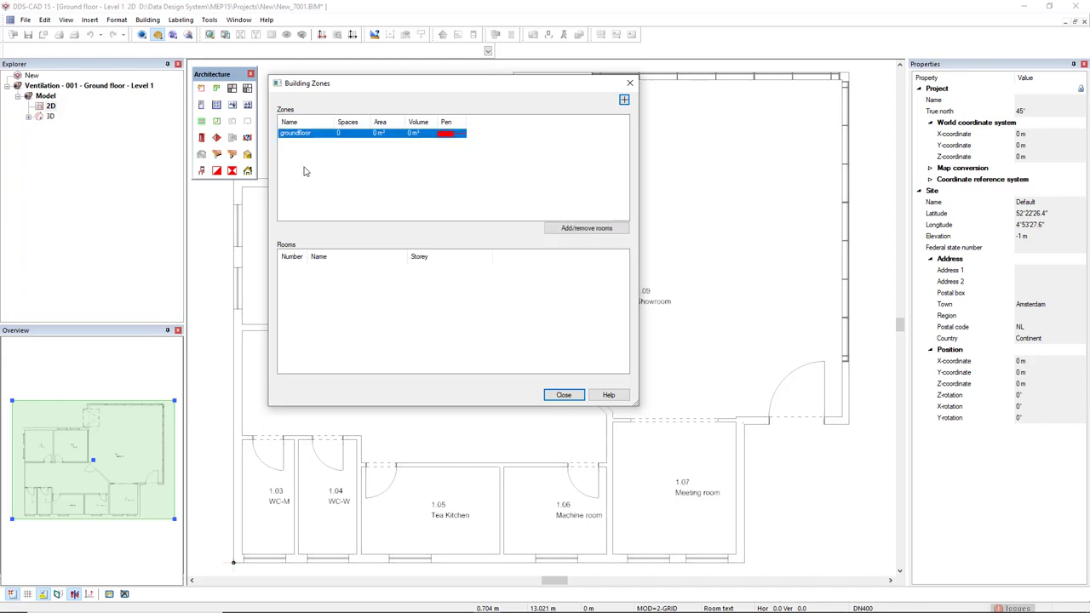
Step: Assign Offices I and II, Showroom, hall, Meeting, Machine room, Tea Kitchen, WC-W, WC-M to groundfloor
click(586, 228)
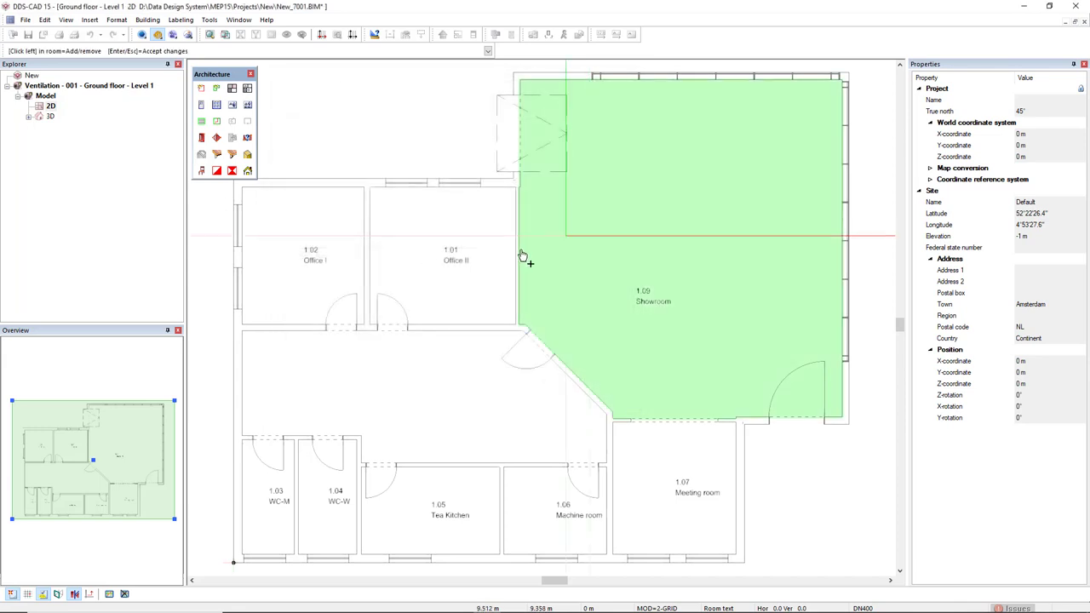
click(298, 271)
click(418, 283)
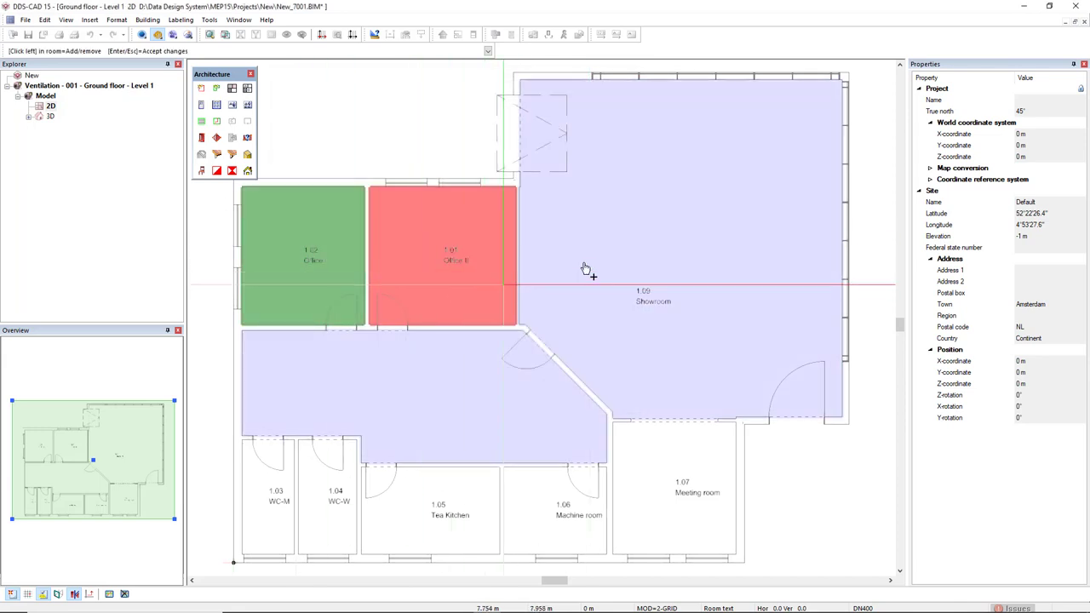
click(587, 269)
click(536, 413)
click(672, 502)
click(564, 510)
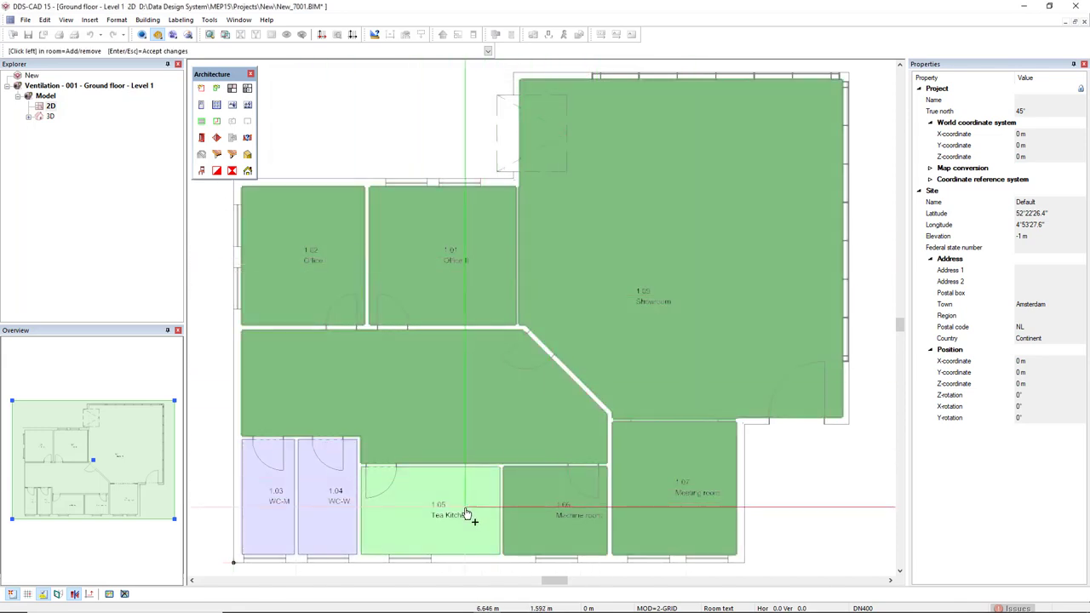
click(468, 513)
click(324, 492)
click(269, 498)
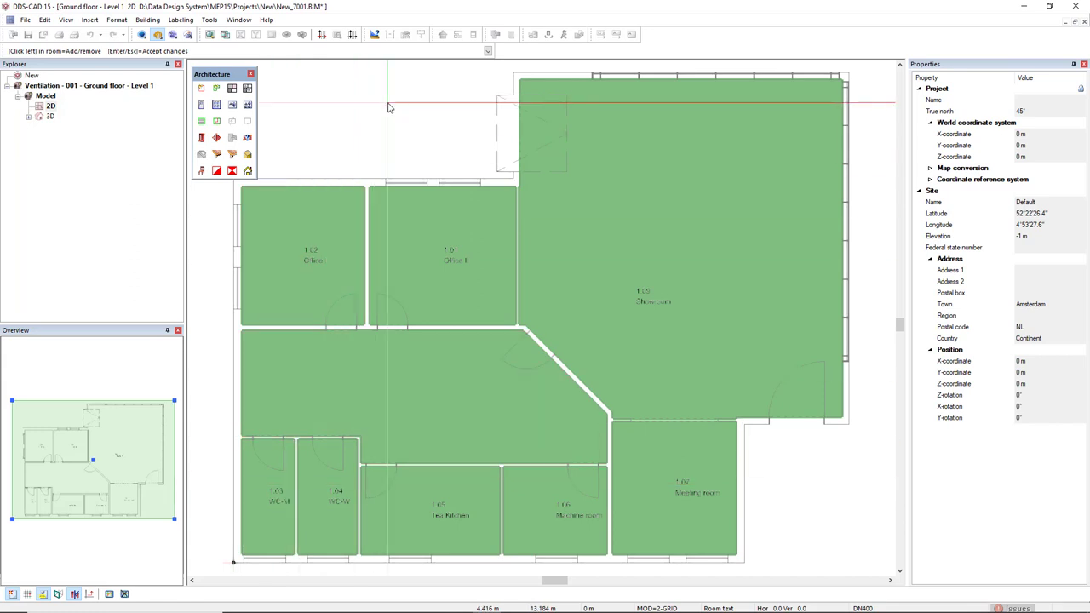
key(Return)
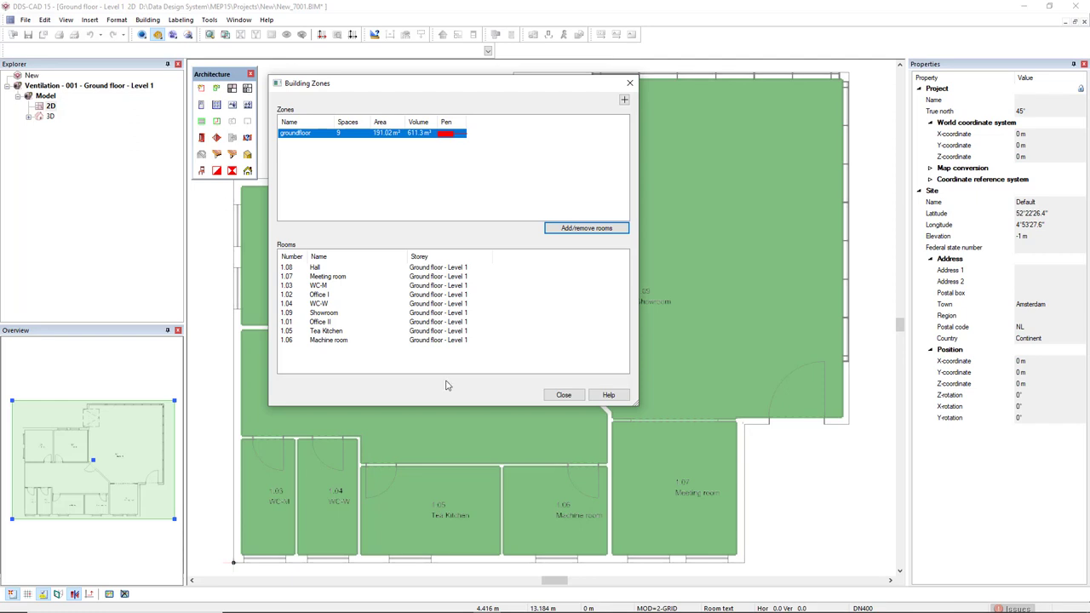
Step: Close the zones list and turn on View > Solid Fill Zones > Building Zones
click(562, 395)
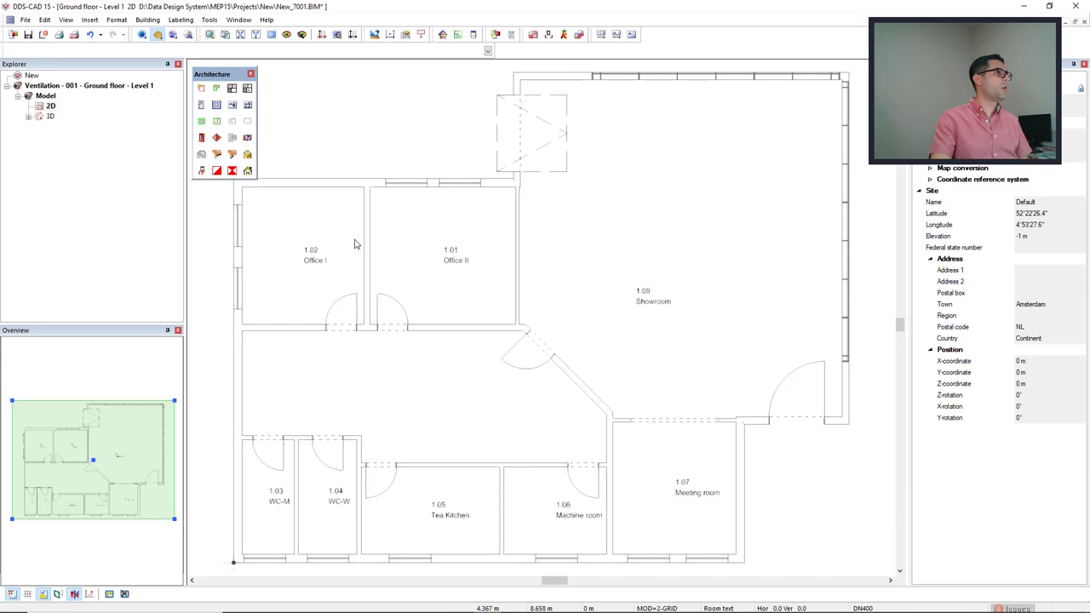
click(66, 19)
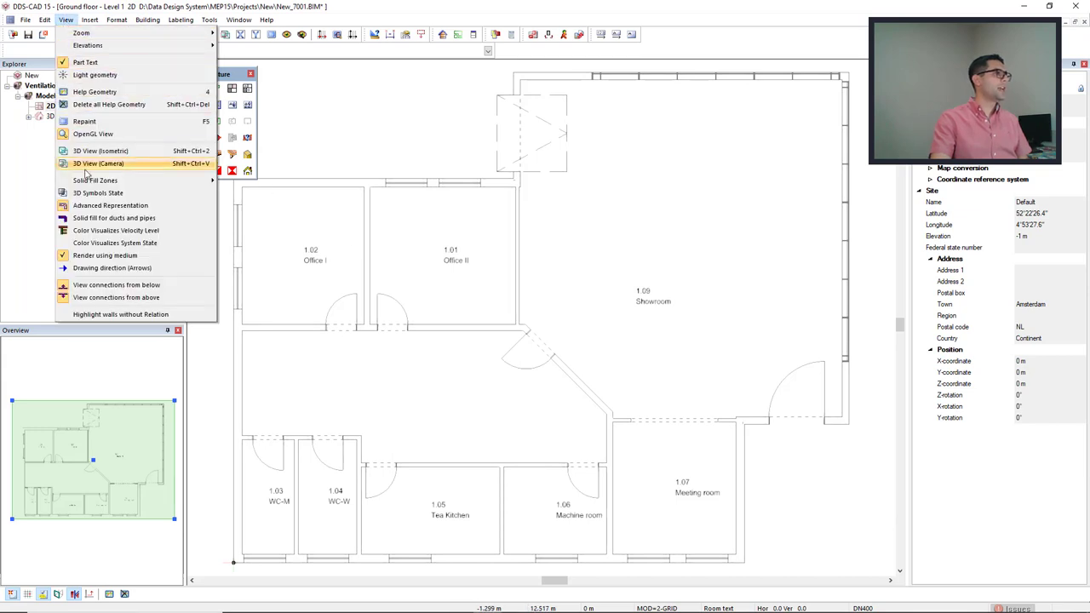
mouse_move(91, 183)
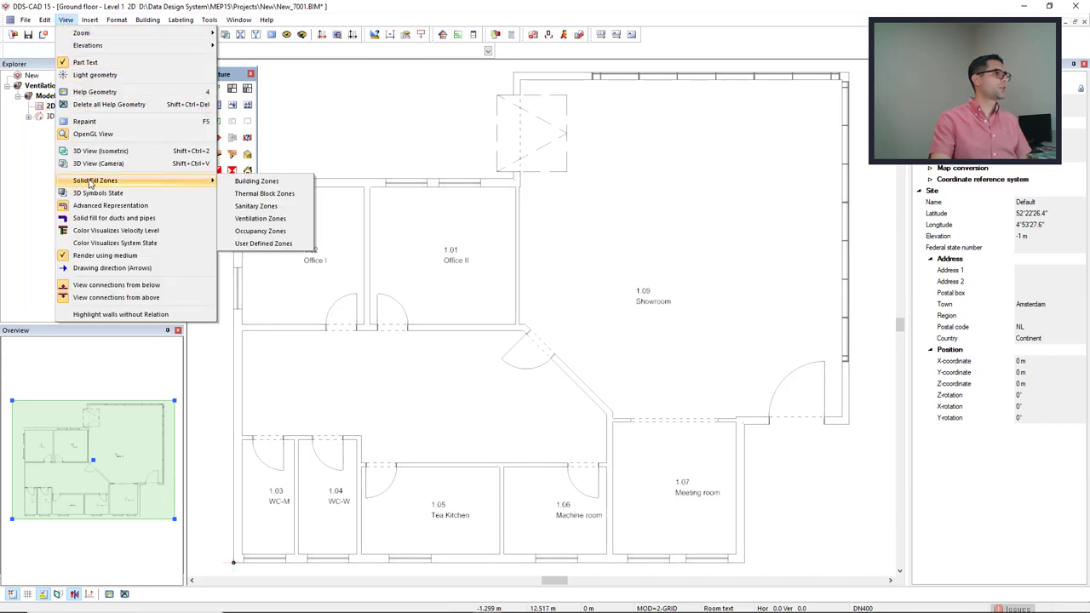
click(222, 181)
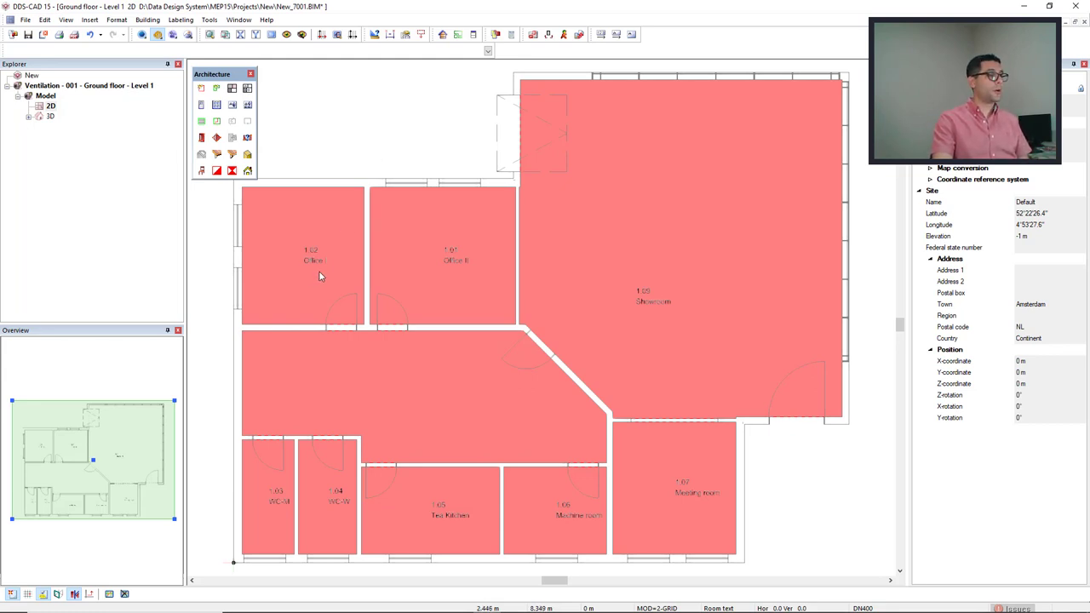
click(443, 36)
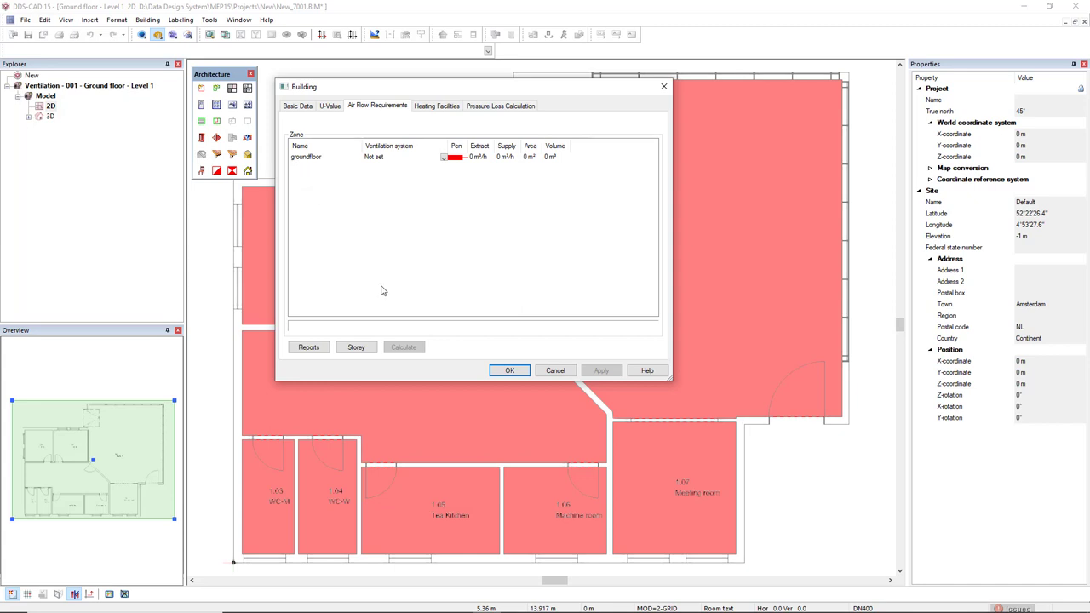
click(504, 372)
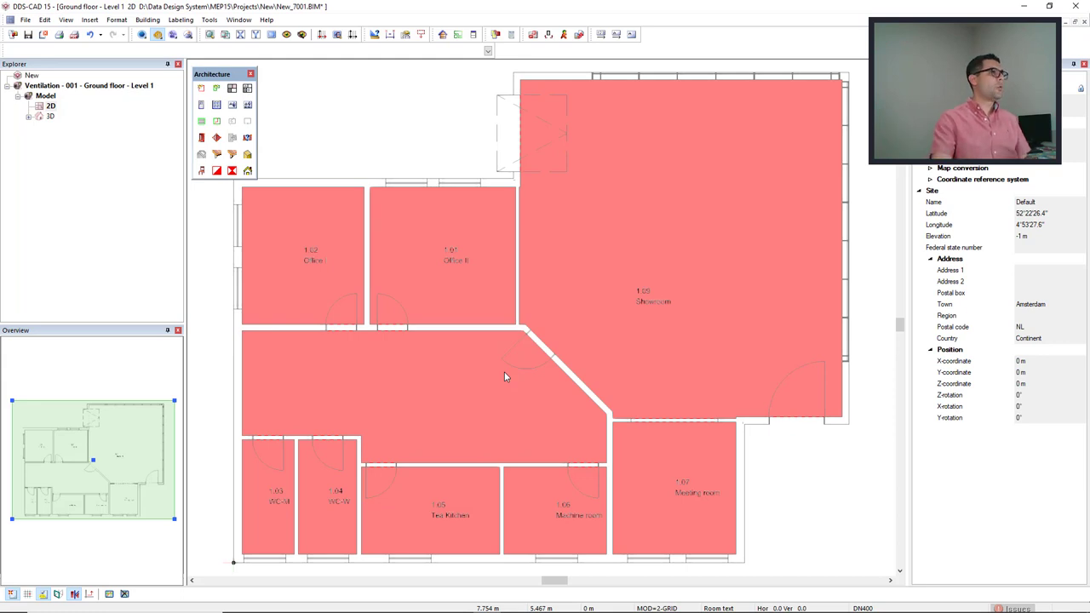
Step: Create a new zone named 'Supply' with type Ventilation
click(232, 91)
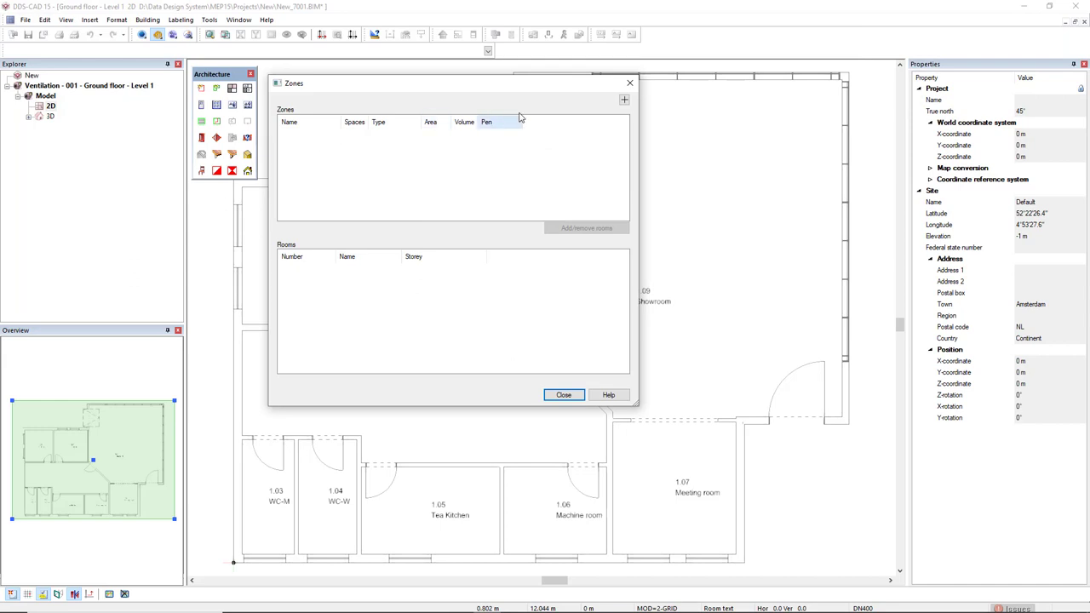
click(624, 101)
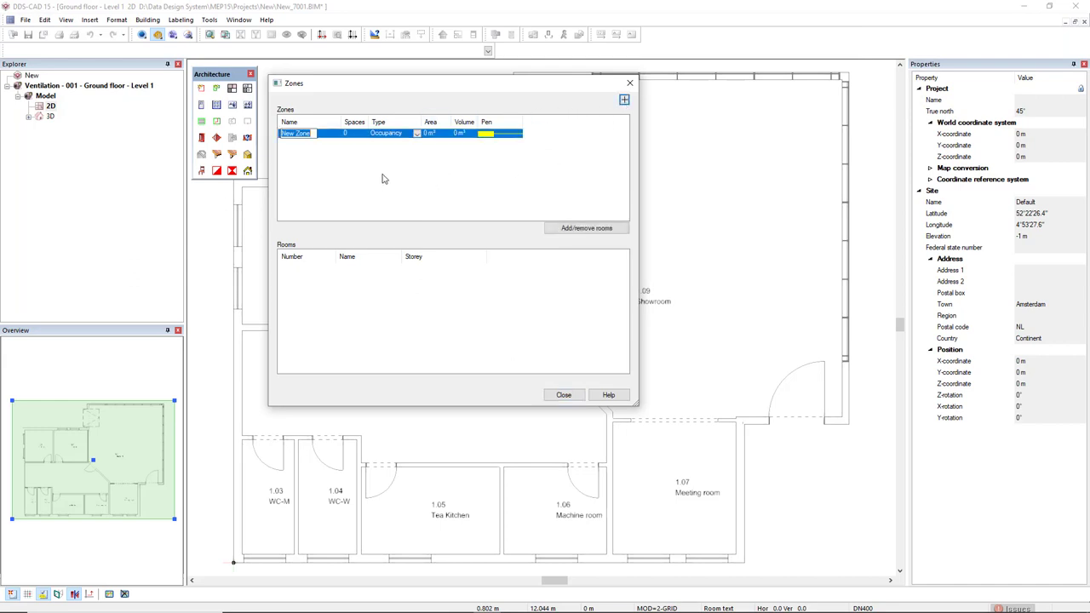
text(Supply)
key(Return)
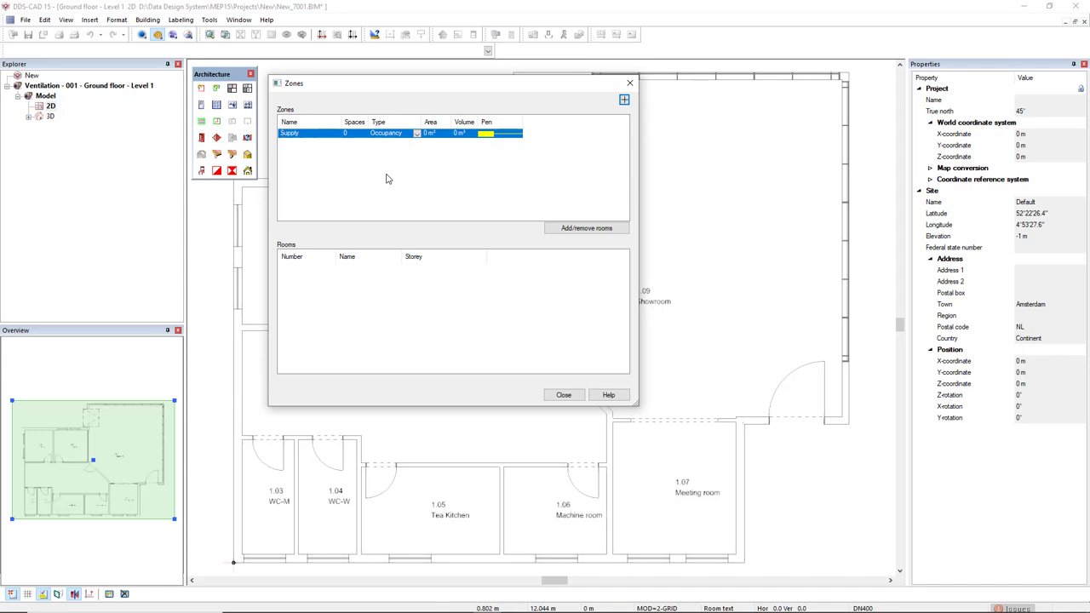
click(416, 136)
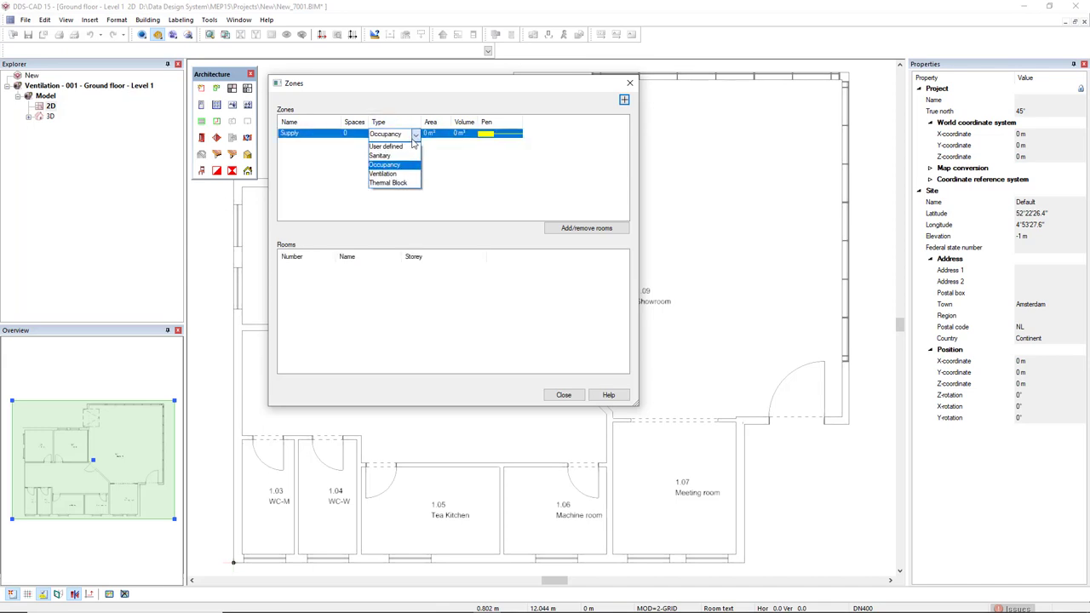
click(405, 175)
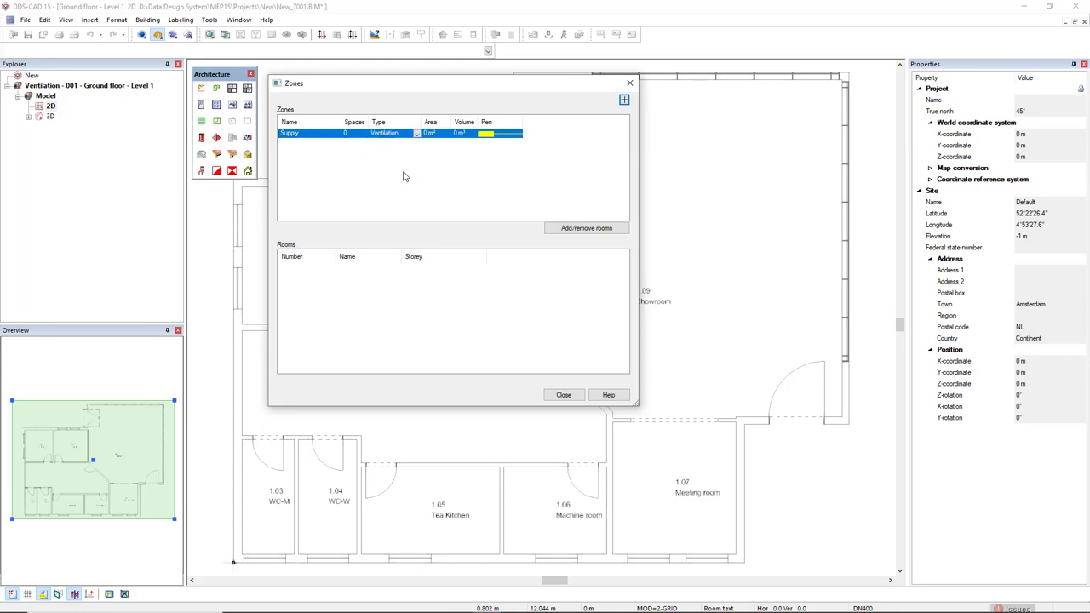
Step: Give the Supply zone the blue Zone 06 pen and select its row
double_click(511, 136)
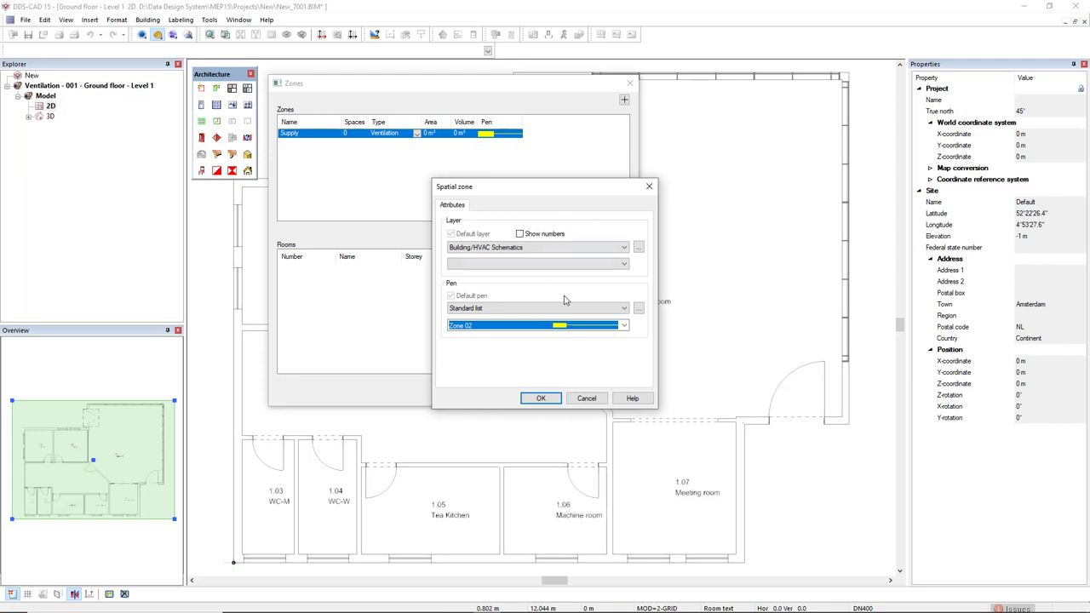
click(624, 326)
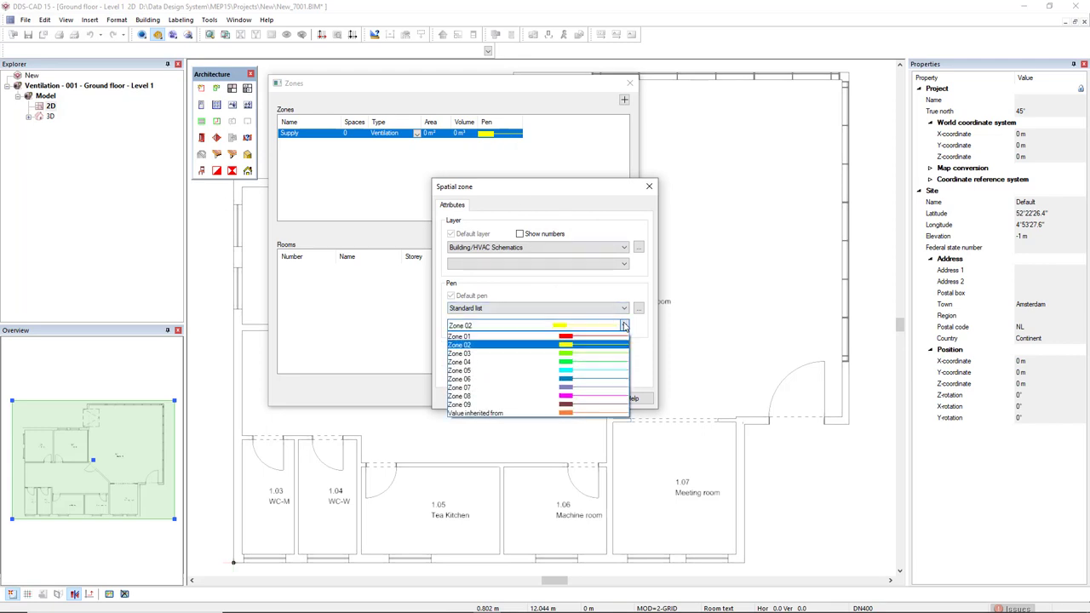
click(579, 385)
click(538, 398)
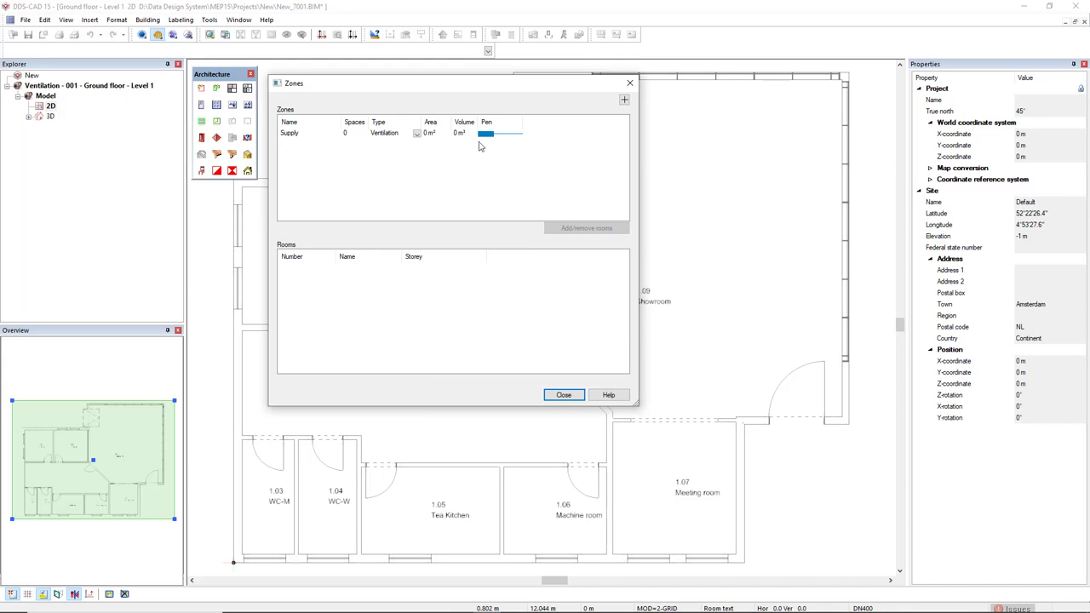
click(292, 134)
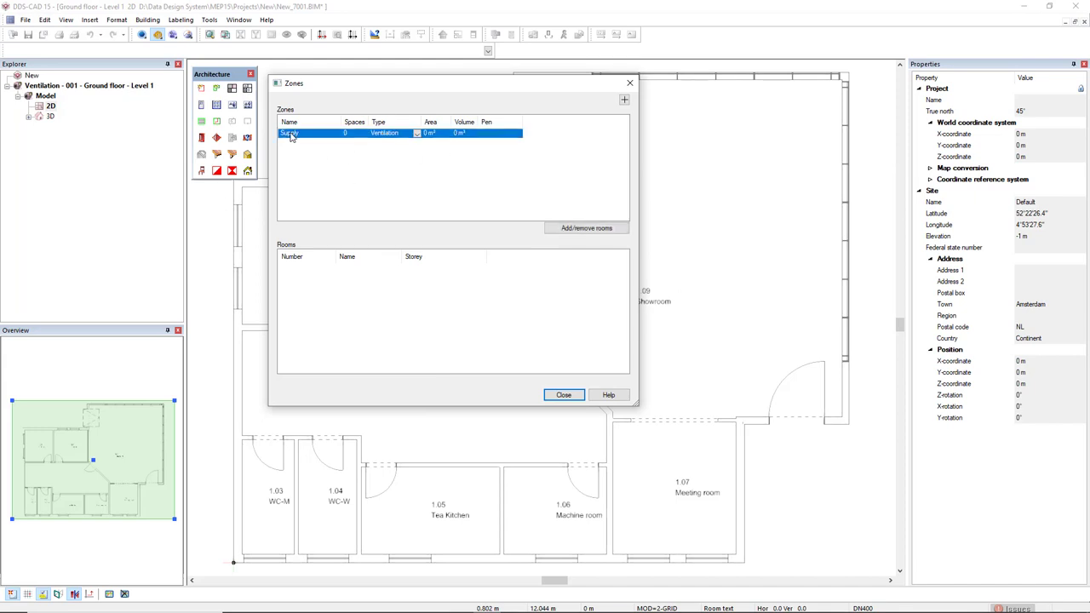
Step: Put Office I, Office II, the Showroom and the Meeting room into Supply, then add another zone
click(579, 228)
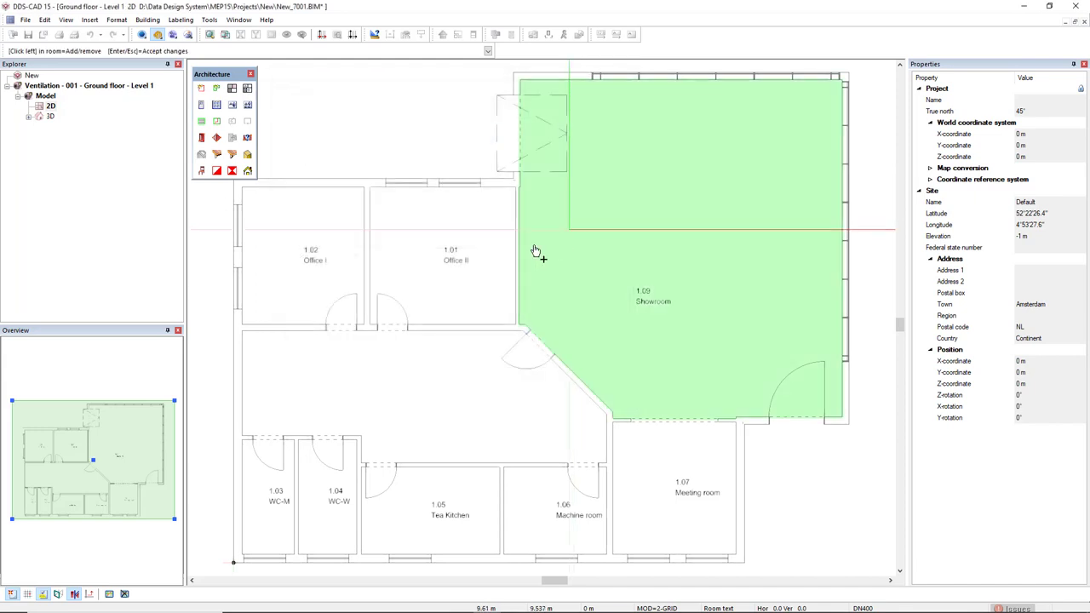
click(320, 271)
click(451, 281)
click(588, 319)
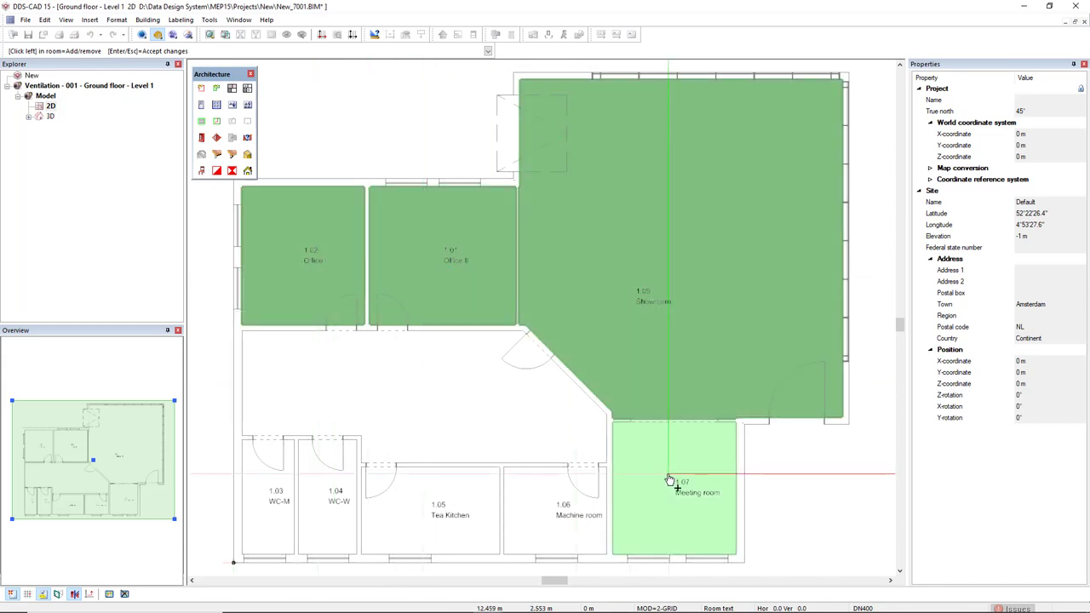
click(676, 475)
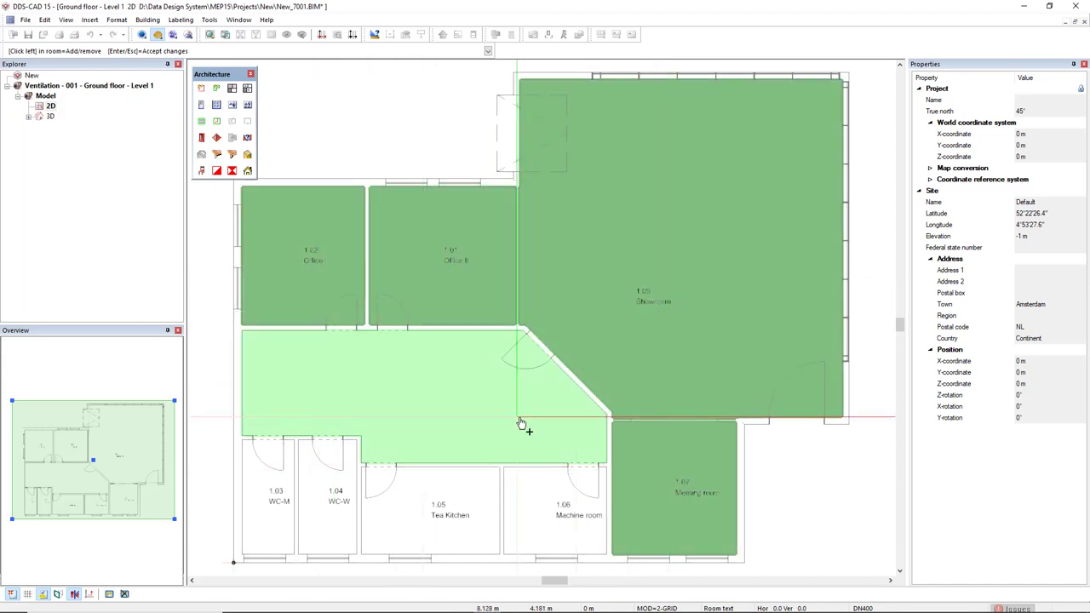
key(Return)
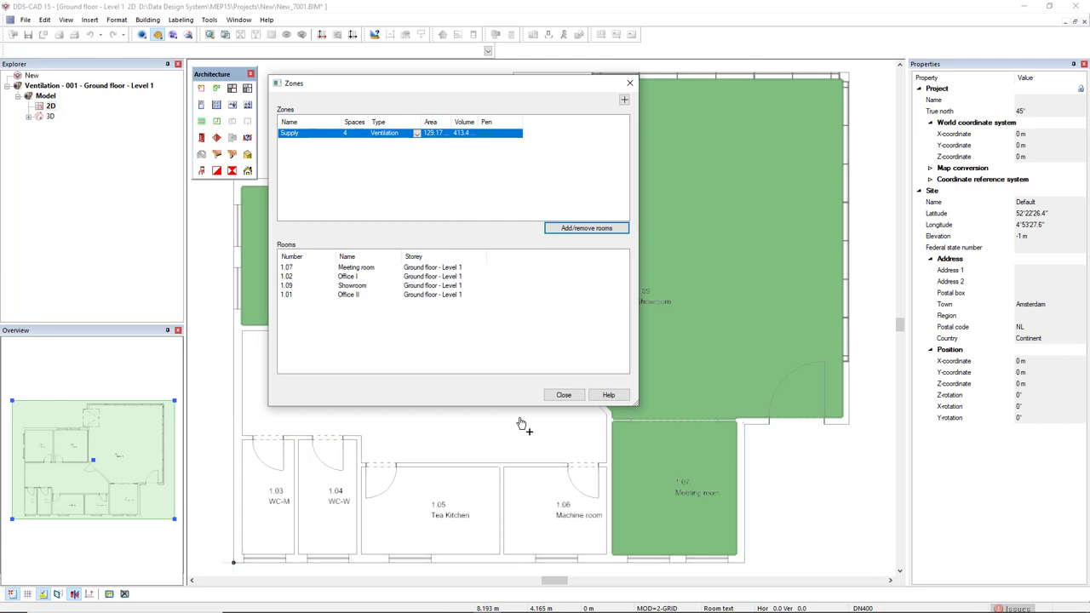
click(624, 101)
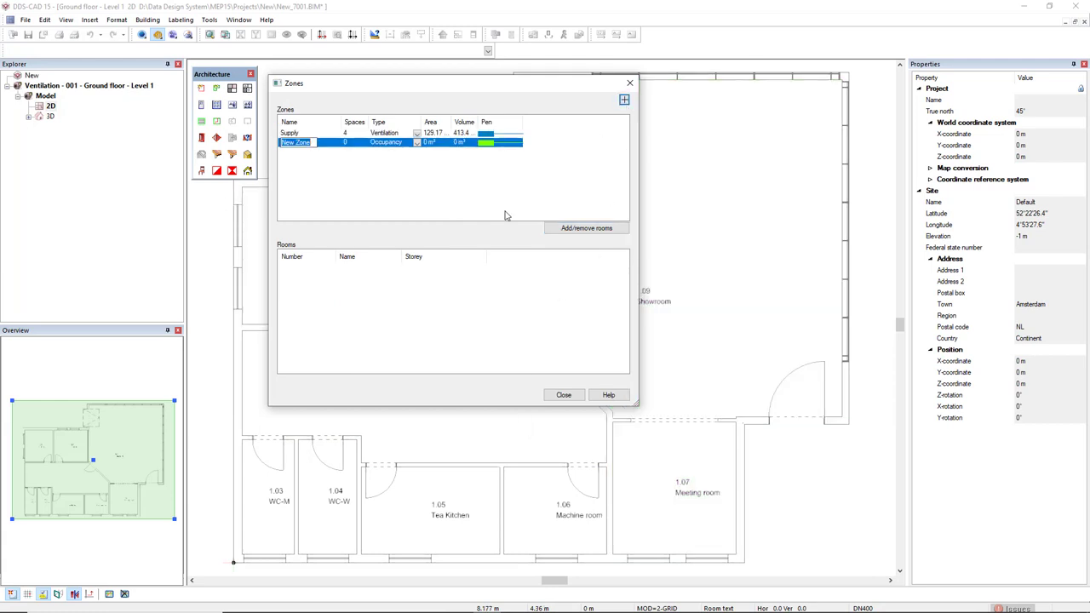
Step: Name the new zone 'Extract toilet' and set its type to Ventilation
text(Extract toilet)
click(504, 216)
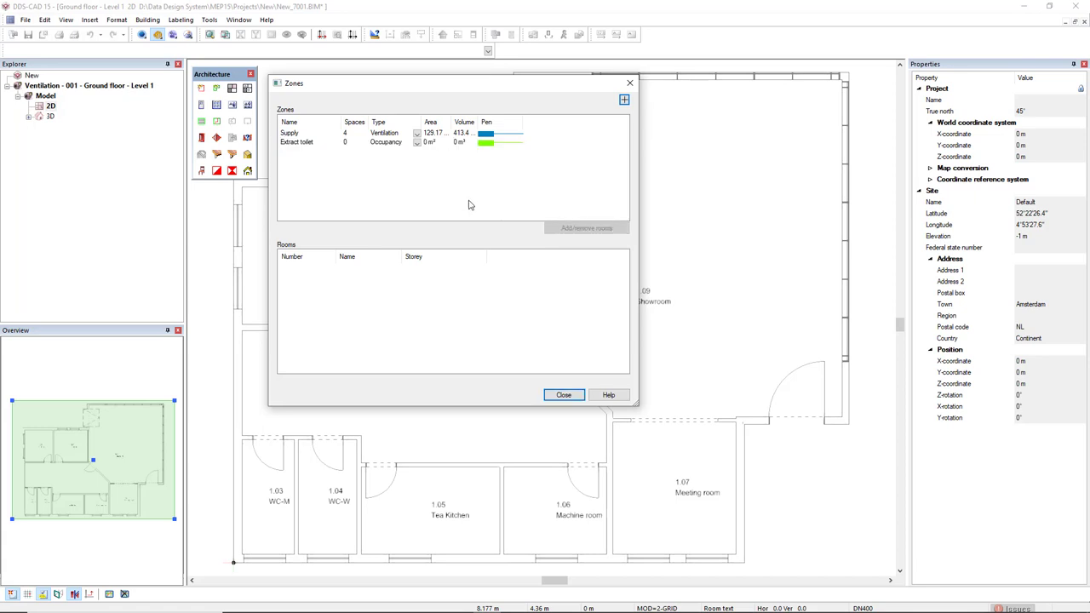
click(416, 142)
click(398, 187)
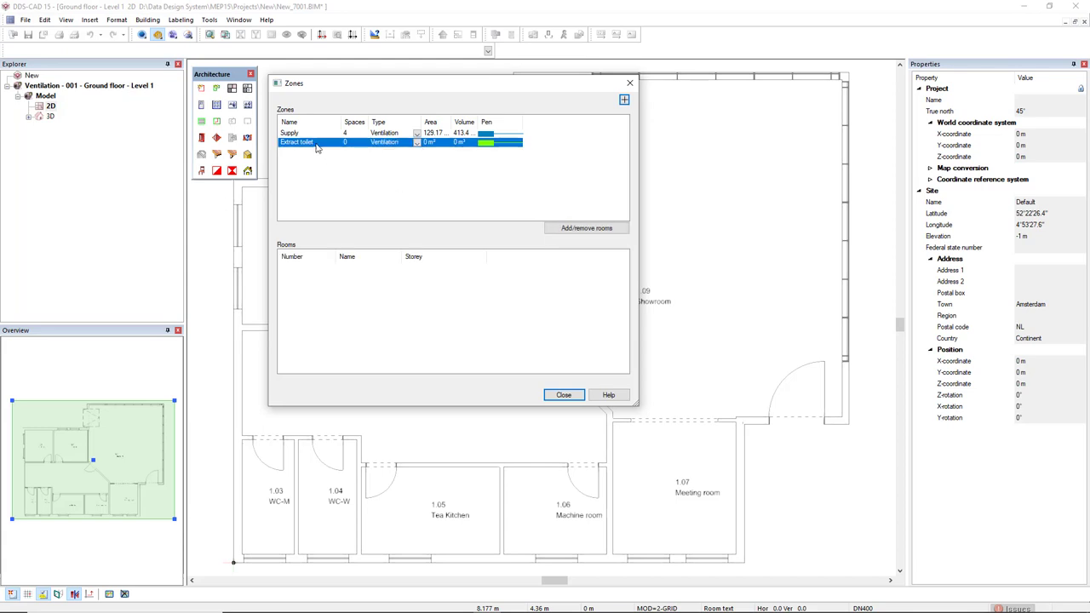
Step: Assign WC-M and WC-W to Extract toilet, then select the Supply row
click(587, 229)
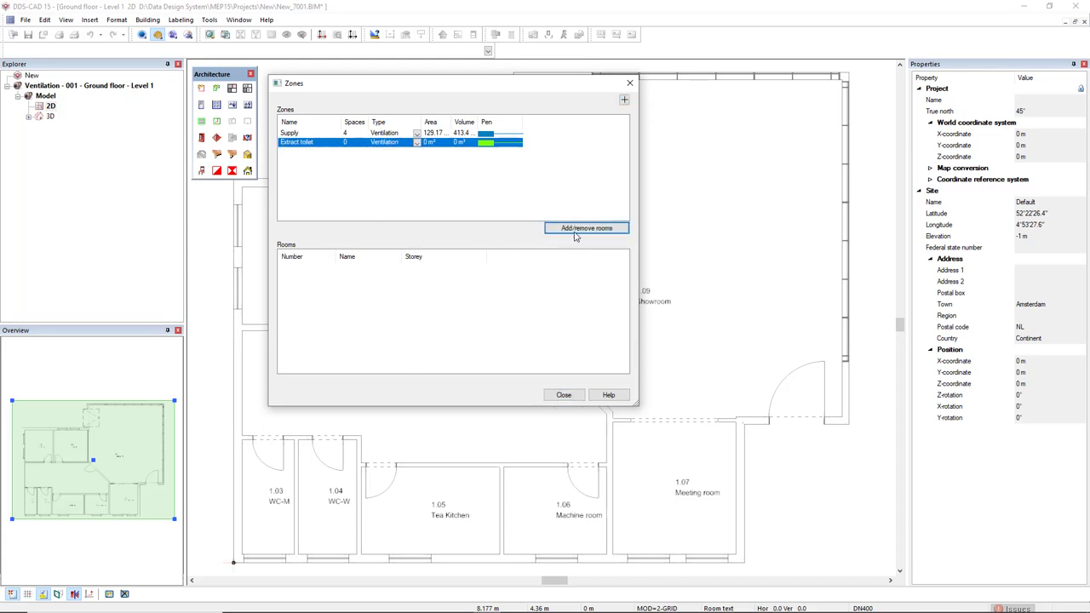
click(285, 501)
click(328, 494)
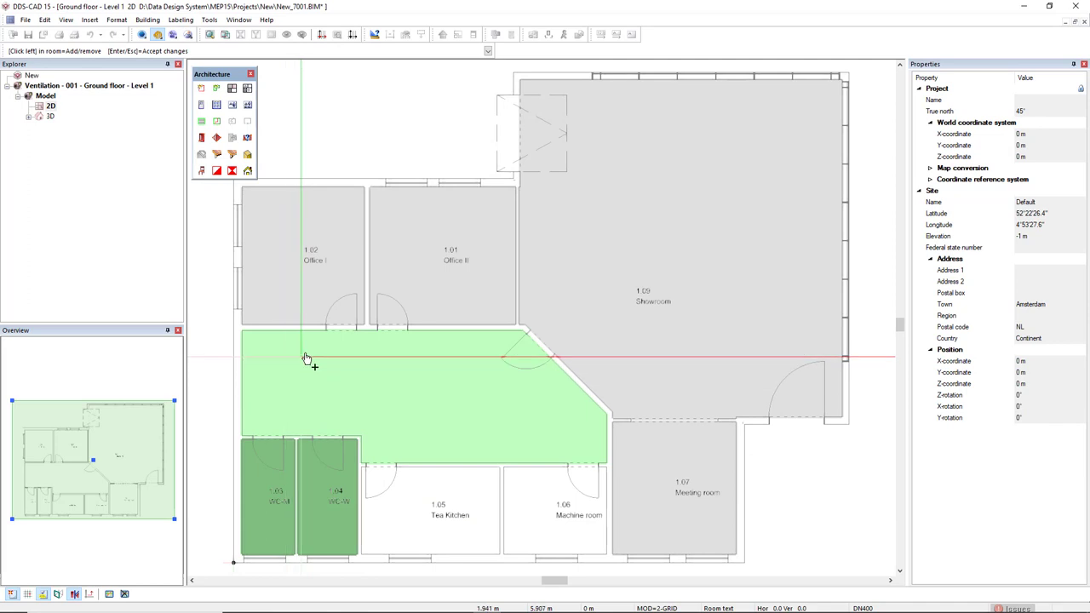
key(Return)
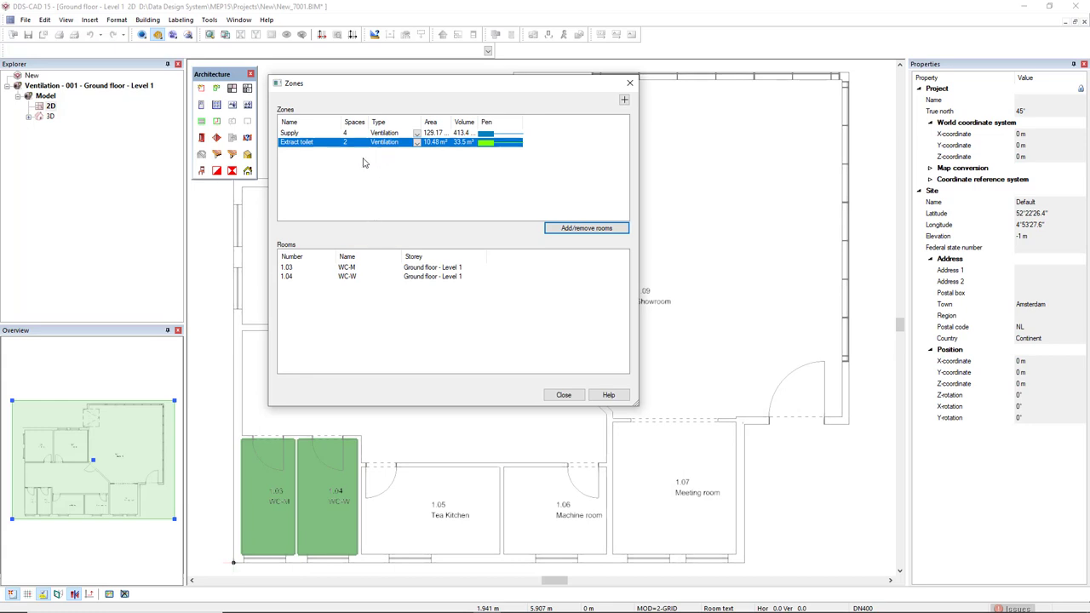
click(302, 135)
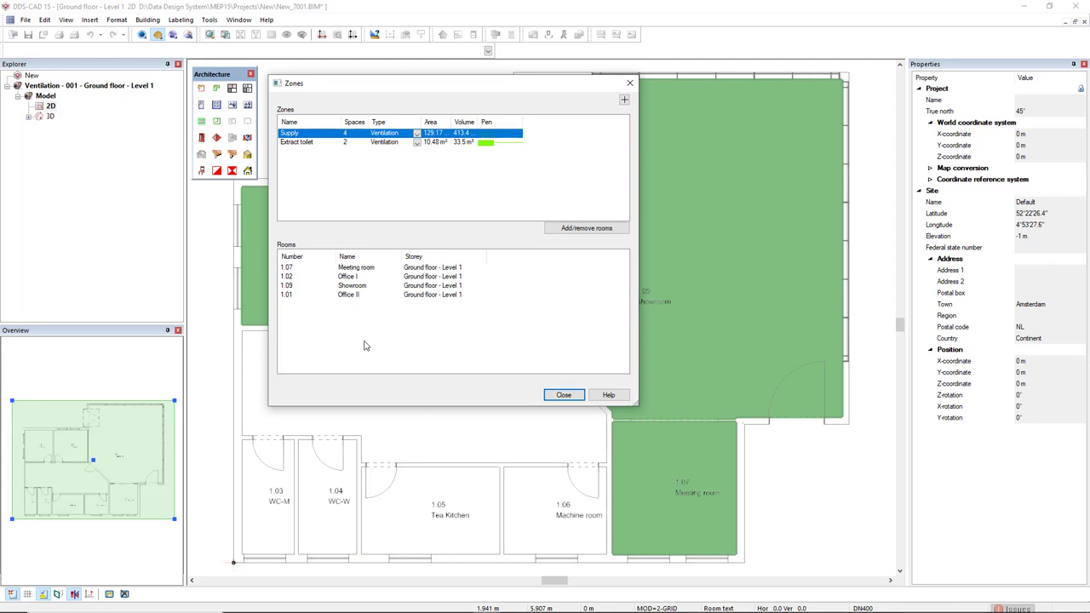
Step: Switch the solid fill to Ventilation Zones and turn off the Building Zones fill
click(562, 395)
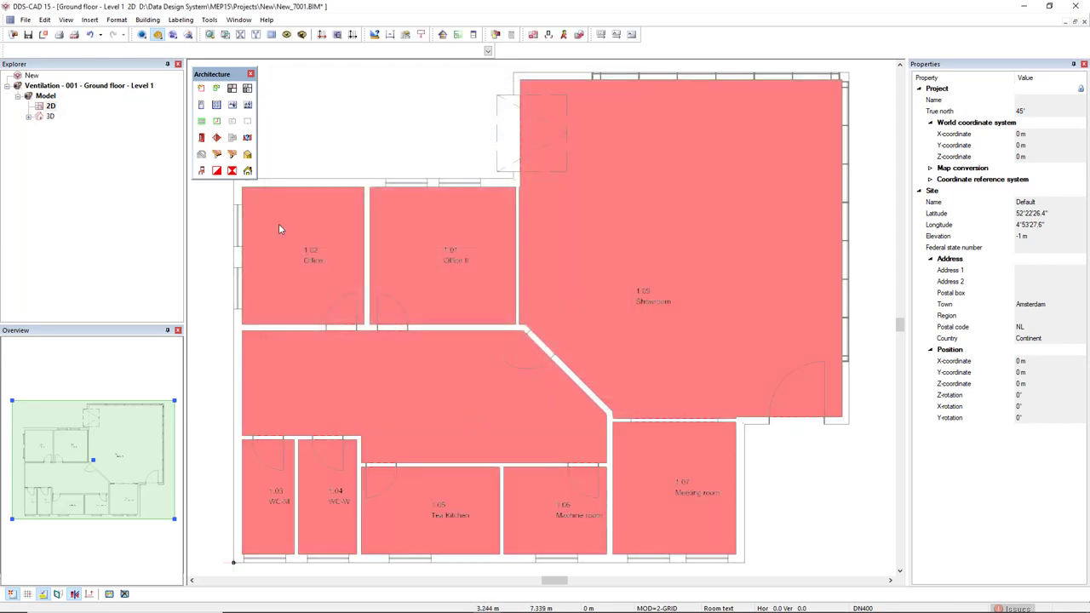
click(66, 20)
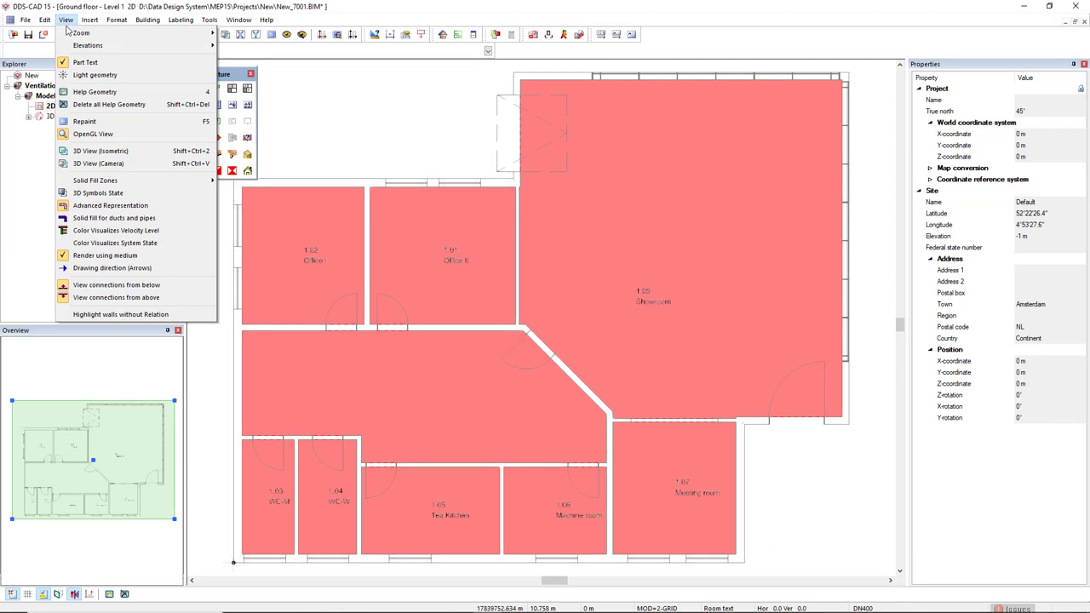
mouse_move(88, 181)
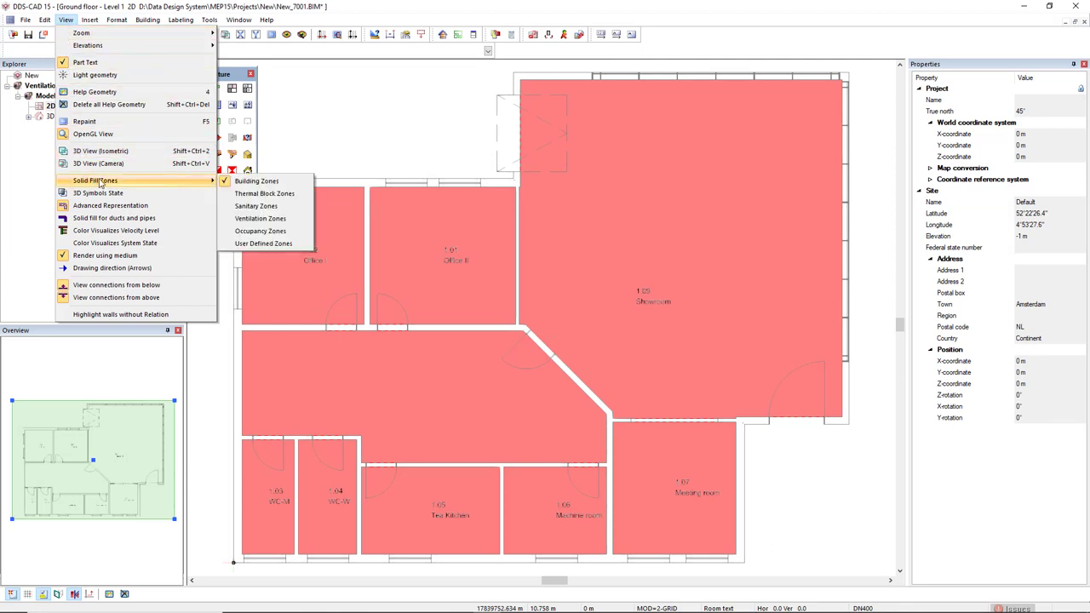
click(252, 220)
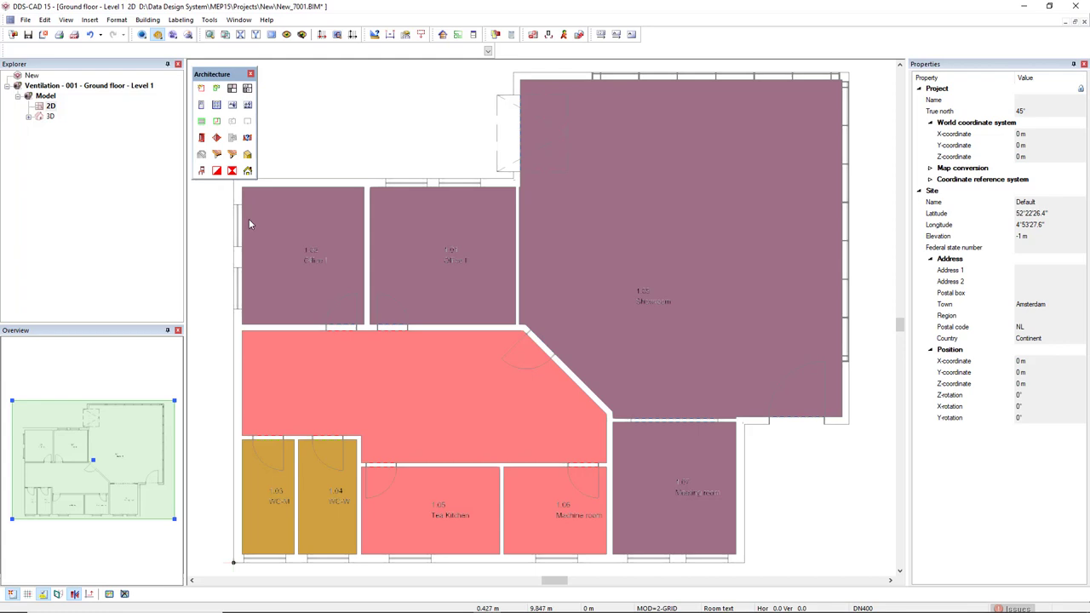
click(65, 20)
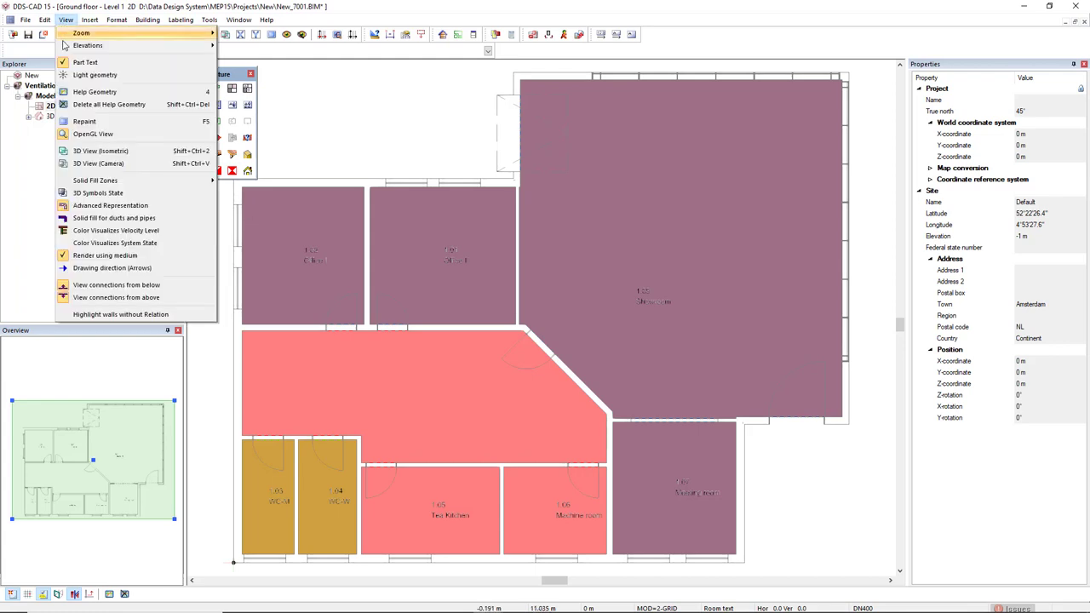
mouse_move(85, 181)
click(248, 178)
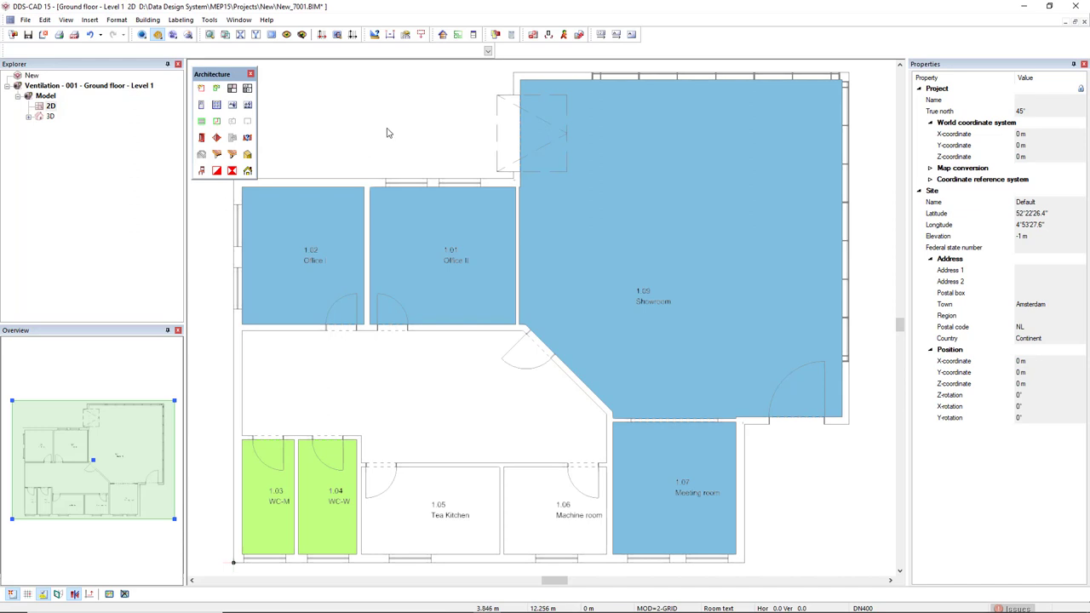
Step: Open the Building dialog's Air Flow Requirements, listing the Supply and Extract toilet zones
click(442, 37)
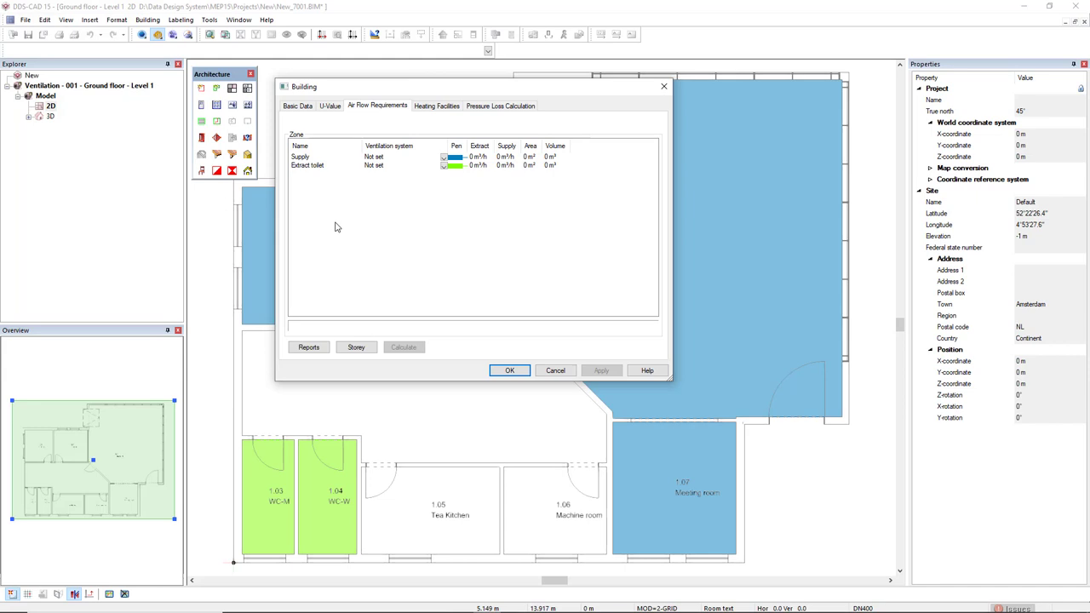